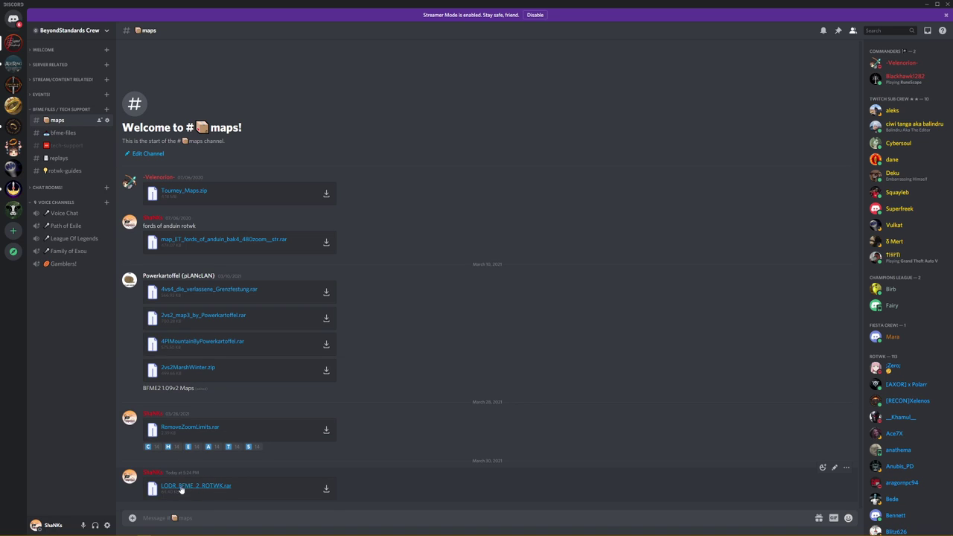
# Download LODR_BFME_2_ROTWK.rar twice from the maps channel and minimise the chat window.
pyautogui.click(214, 486)
pyautogui.moveTo(572, 7); pyautogui.dragTo(619, 105)
pyautogui.click(215, 486)
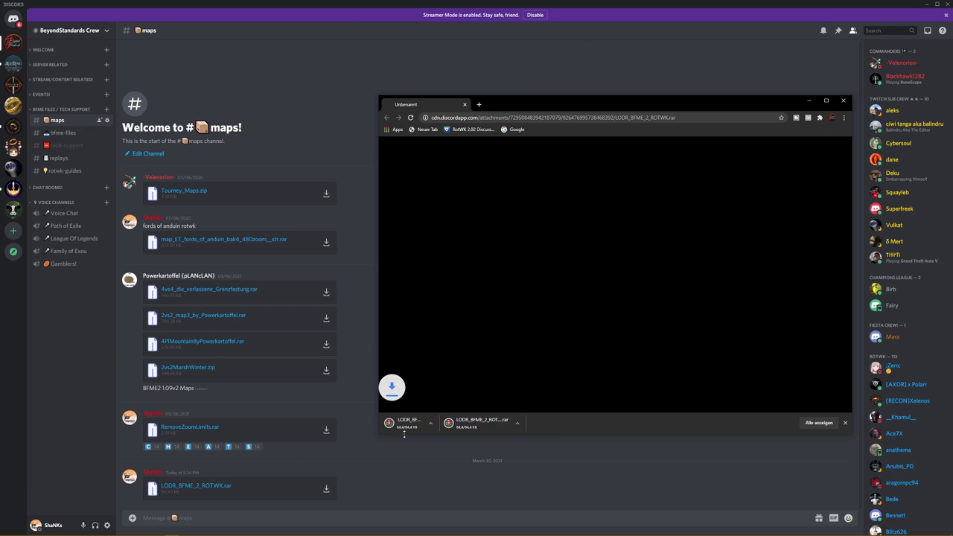
pyautogui.click(924, 5)
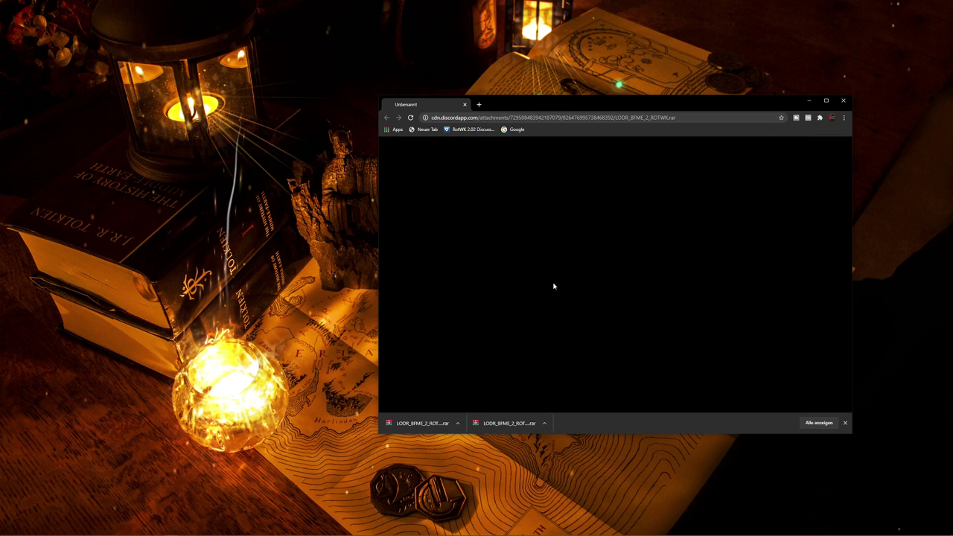
# Show the downloaded archives in their folder, move both copies to the desktop, and close the folder and browser windows.
pyautogui.rightClick(424, 427)
pyautogui.click(455, 452)
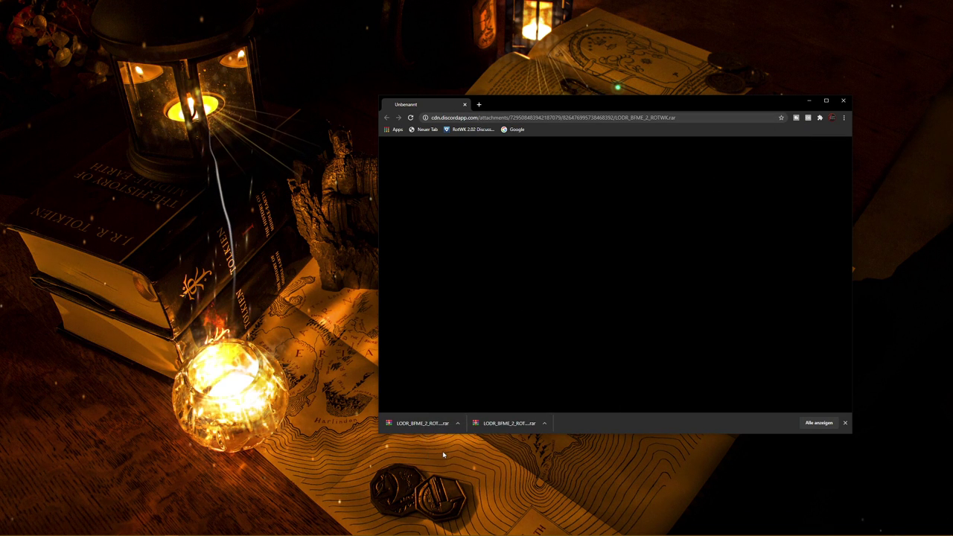
pyautogui.moveTo(280, 258); pyautogui.dragTo(213, 200)
pyautogui.moveTo(265, 243); pyautogui.dragTo(225, 203)
pyautogui.moveTo(271, 67); pyautogui.dragTo(275, 65)
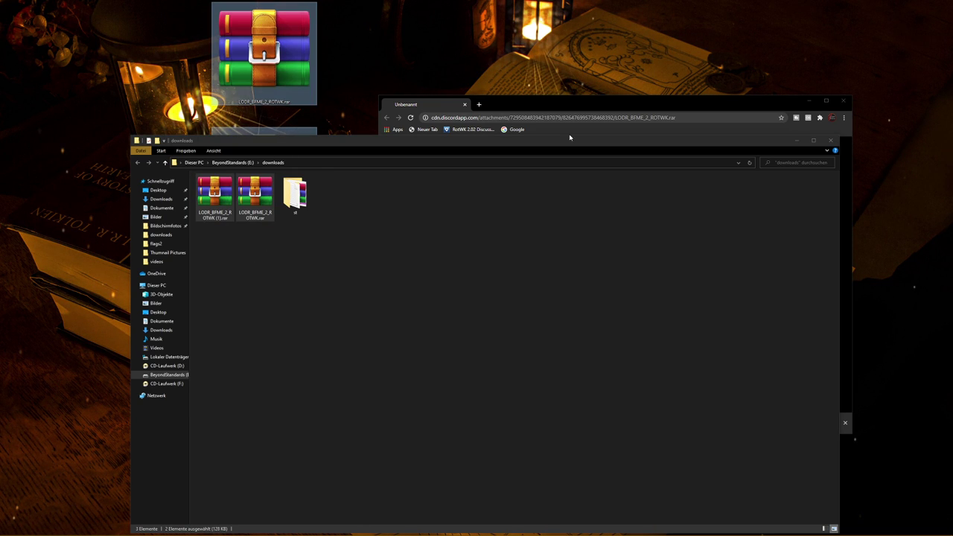
pyautogui.click(831, 141)
pyautogui.click(844, 101)
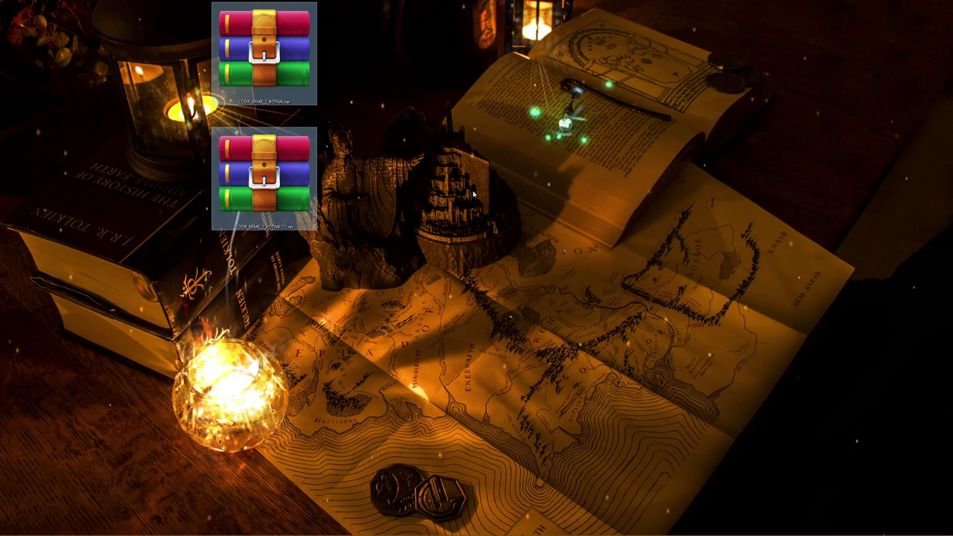
# Place LODR_BFME_2_ROTWK.rar beside its (1) copy on the desktop.
pyautogui.click(473, 193)
pyautogui.moveTo(275, 56); pyautogui.dragTo(457, 170)
pyautogui.click(487, 249)
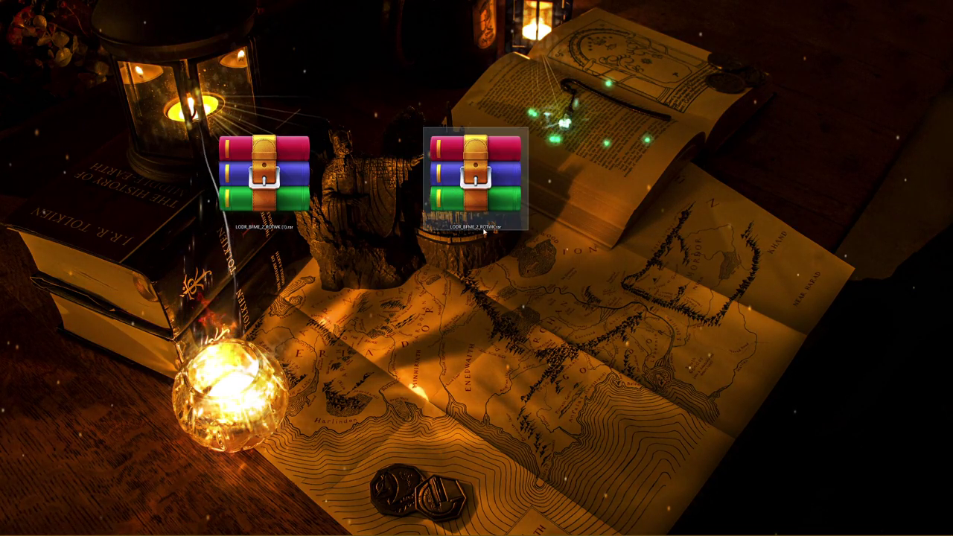
# Open the %appdata% folder and go to Maps inside My Battle for Middle-earth(tm) II Files.
pyautogui.click(3, 530)
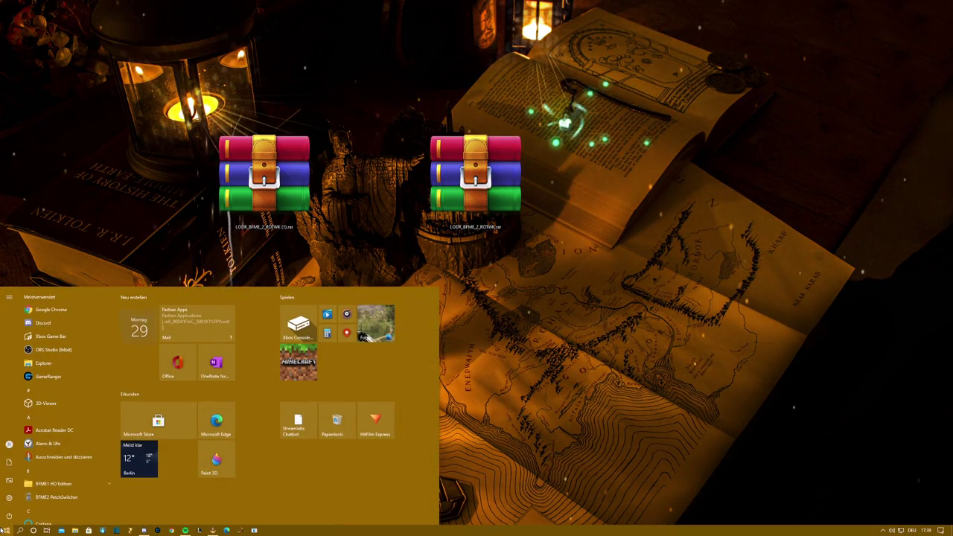
pyautogui.write('%appdata%')
pyautogui.press('Return')
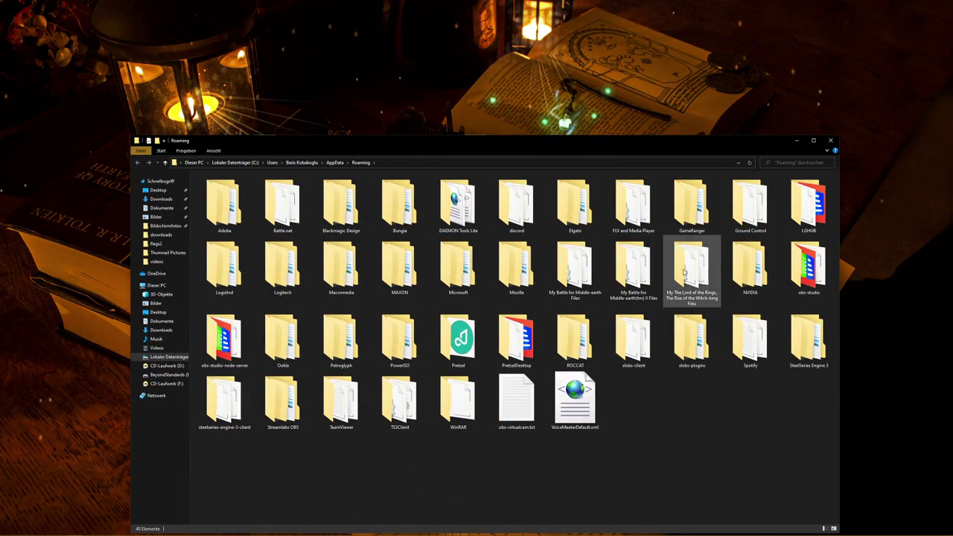
pyautogui.doubleClick(633, 268)
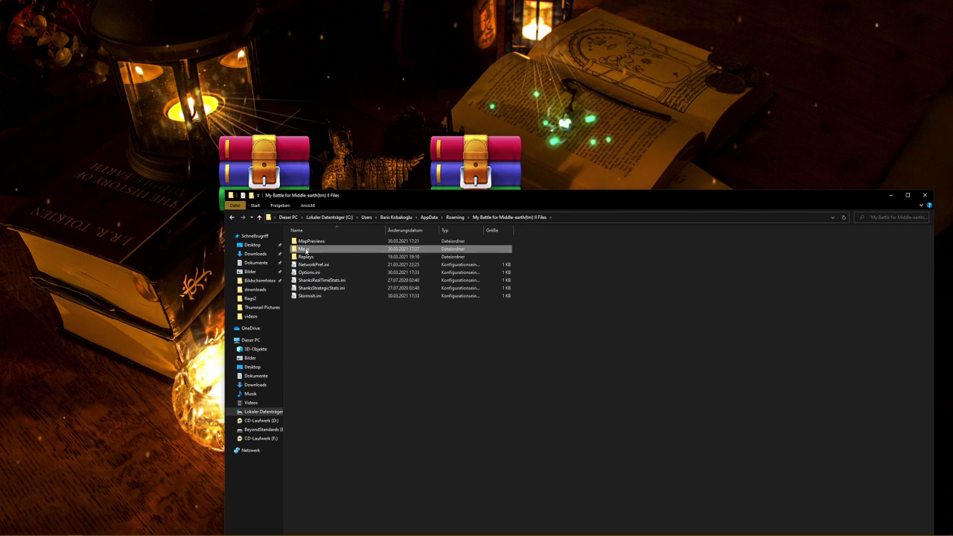
pyautogui.doubleClick(313, 249)
# Move LODR_BFME_2_ROTWK (1).rar from the desktop into the Battle for Middle-earth II Maps folder and extract it there.
pyautogui.moveTo(291, 160); pyautogui.dragTo(165, 102)
pyautogui.moveTo(153, 170); pyautogui.dragTo(346, 291)
pyautogui.click(433, 272)
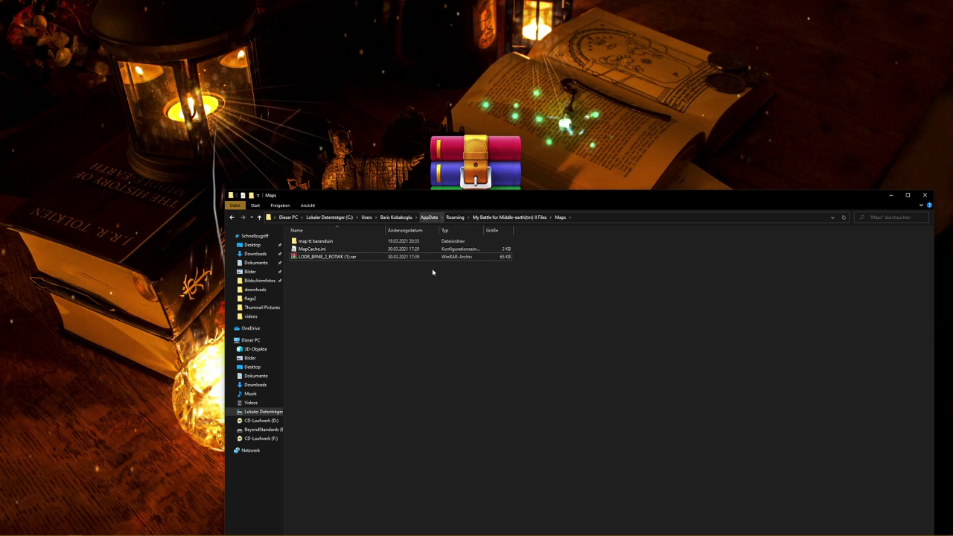
pyautogui.rightClick(339, 259)
pyautogui.click(306, 287)
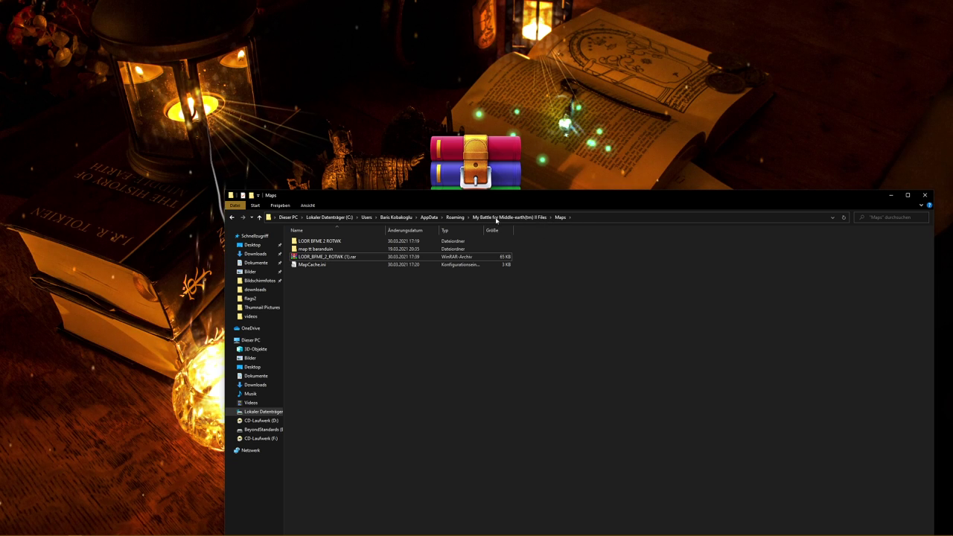
# Go back to Roaming and open Maps inside My The Lord of the Rings, The Rise of the Witch-king Files.
pyautogui.click(455, 218)
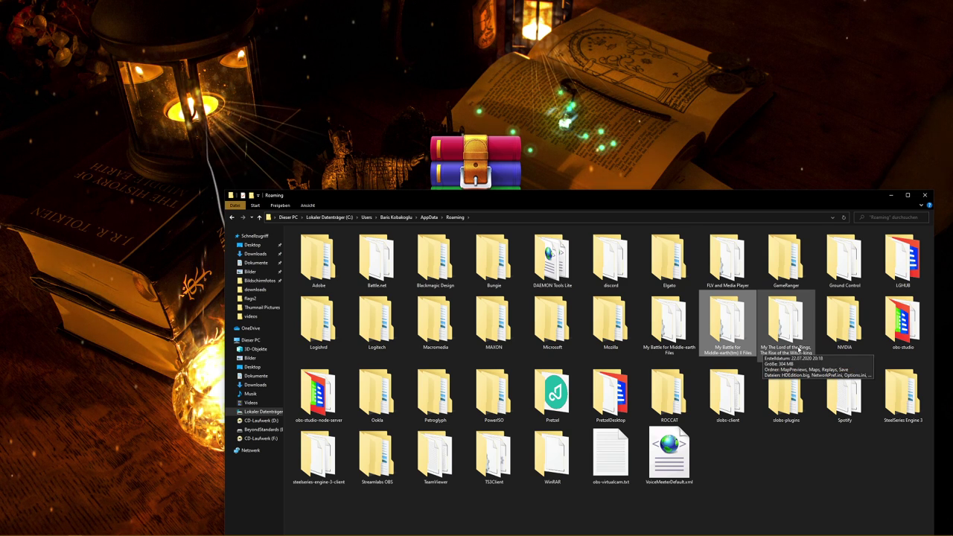
pyautogui.doubleClick(764, 347)
pyautogui.doubleClick(326, 251)
# Move LODR_BFME_2_ROTWK.rar from the desktop into the Witch-king Maps folder, extract it there and close the folder window.
pyautogui.moveTo(475, 160); pyautogui.dragTo(611, 427)
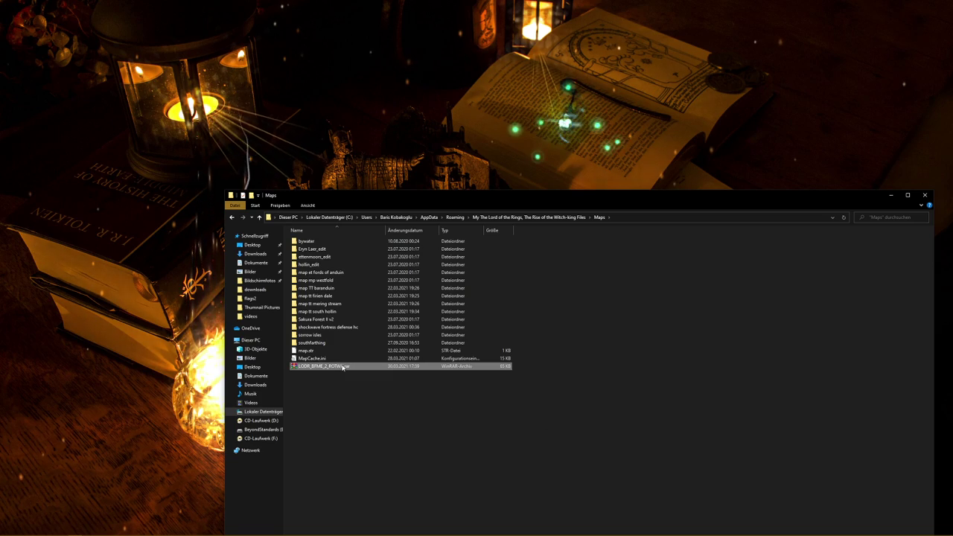
pyautogui.rightClick(342, 367)
pyautogui.click(276, 219)
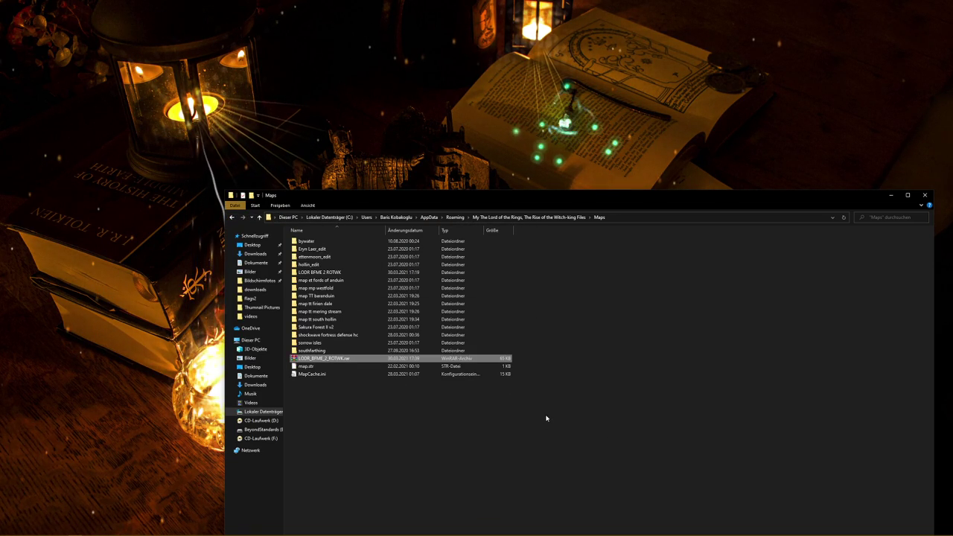
pyautogui.click(928, 196)
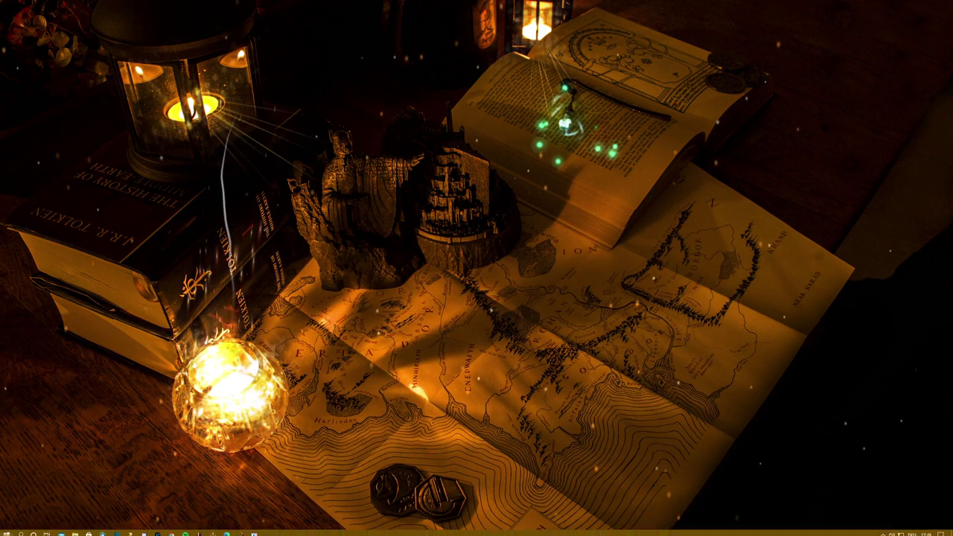
# Find and launch The Battle for Middle-earth (tm) II and skip its intro.
pyautogui.press('super')
pyautogui.write('batt')
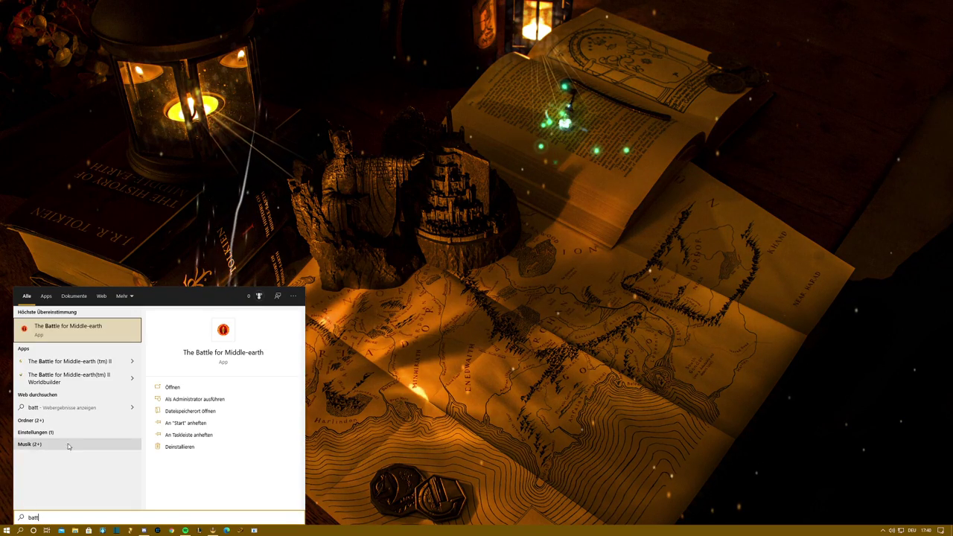
pyautogui.click(69, 362)
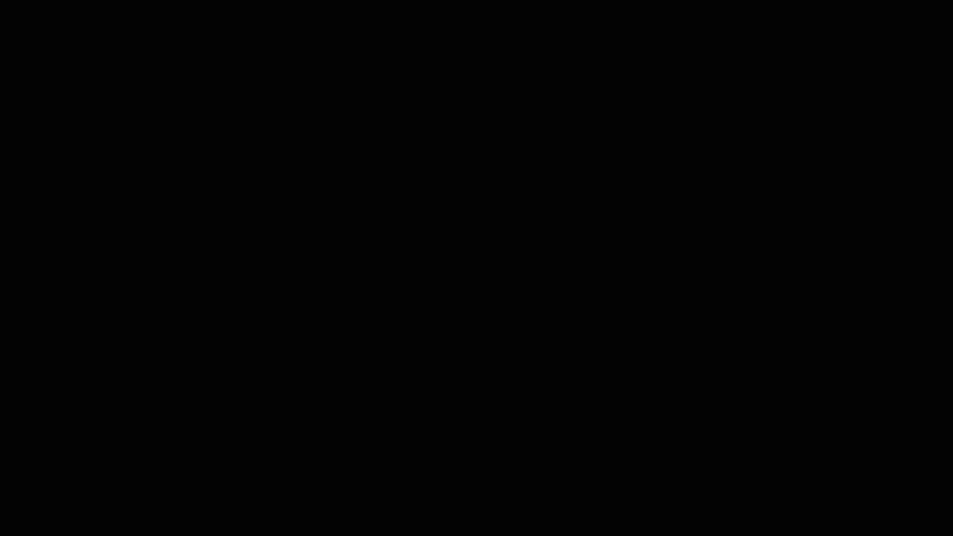
pyautogui.press('Escape')
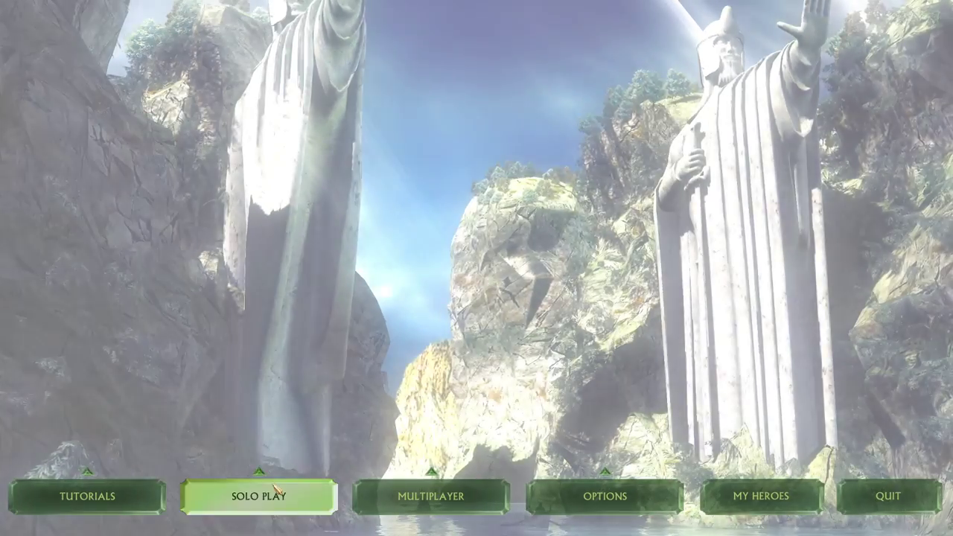
# Start a solo skirmish on the !RemoveZoomLimits map, and skip the score screens to return to game setup.
pyautogui.click(259, 496)
pyautogui.click(257, 344)
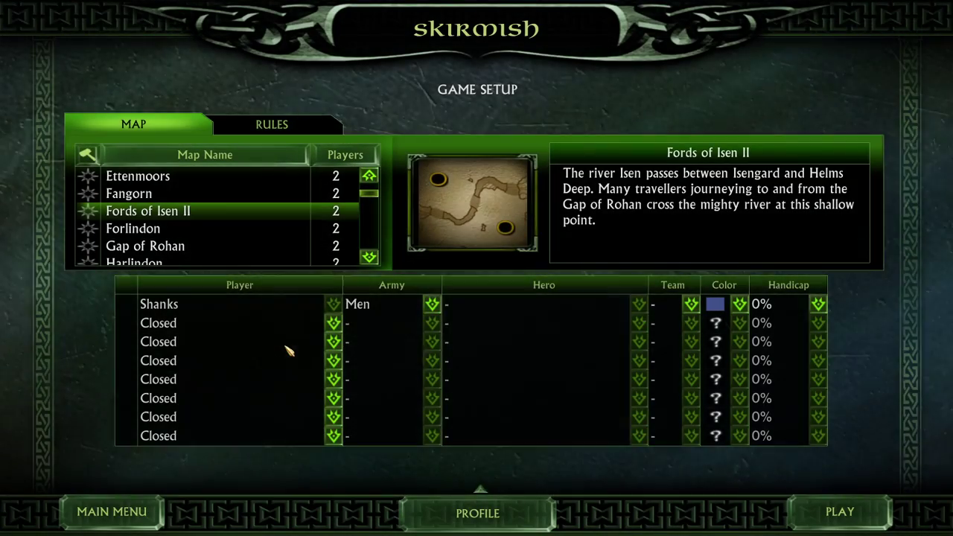
pyautogui.scroll(3, 217, 207)
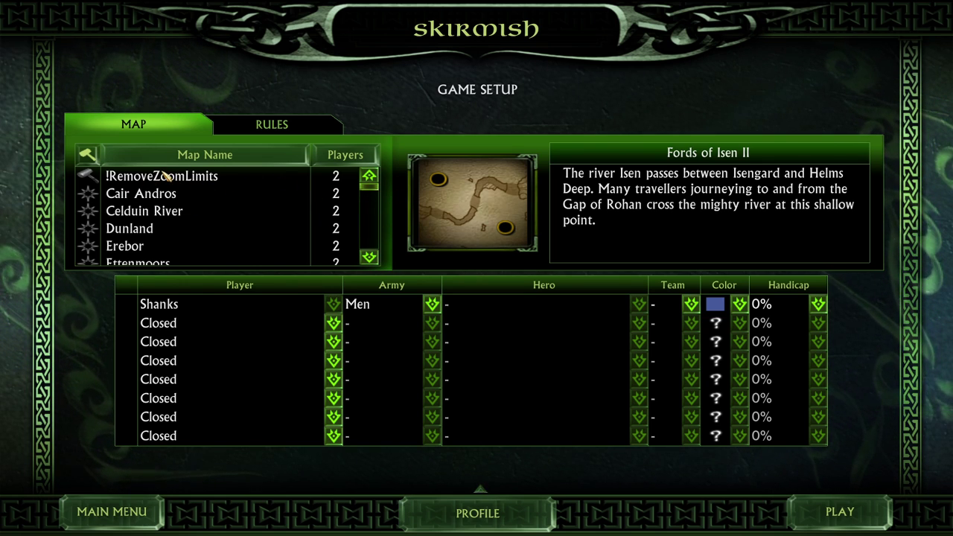
pyautogui.click(193, 179)
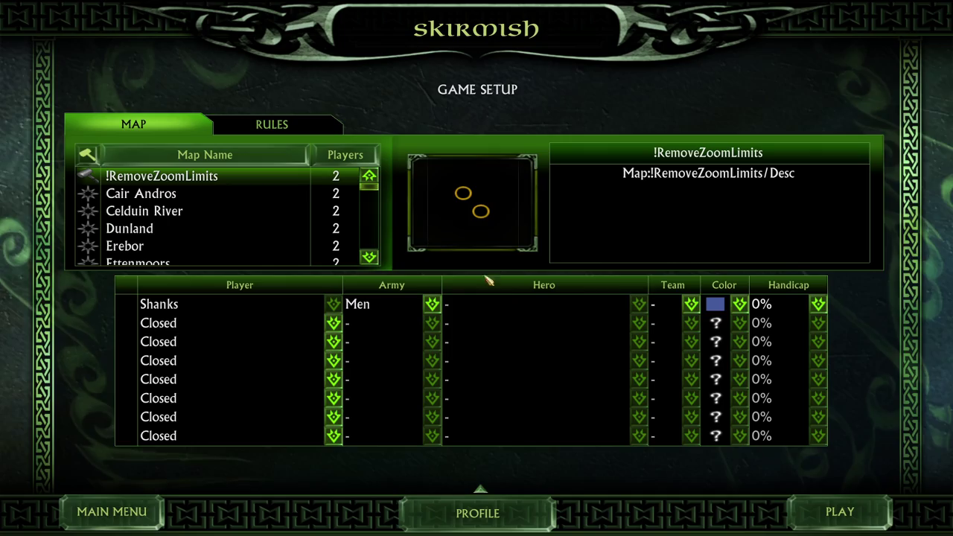
pyautogui.click(834, 511)
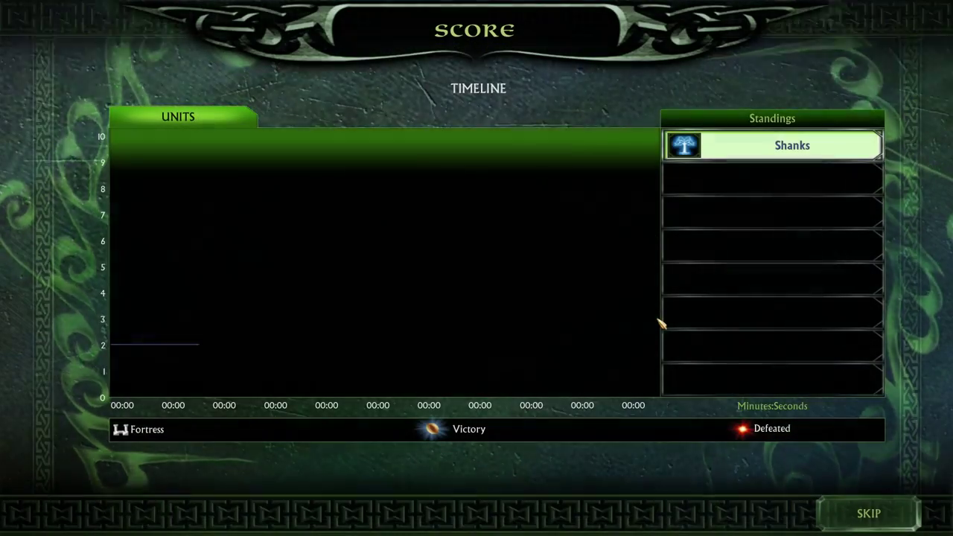
pyautogui.click(886, 520)
pyautogui.click(886, 514)
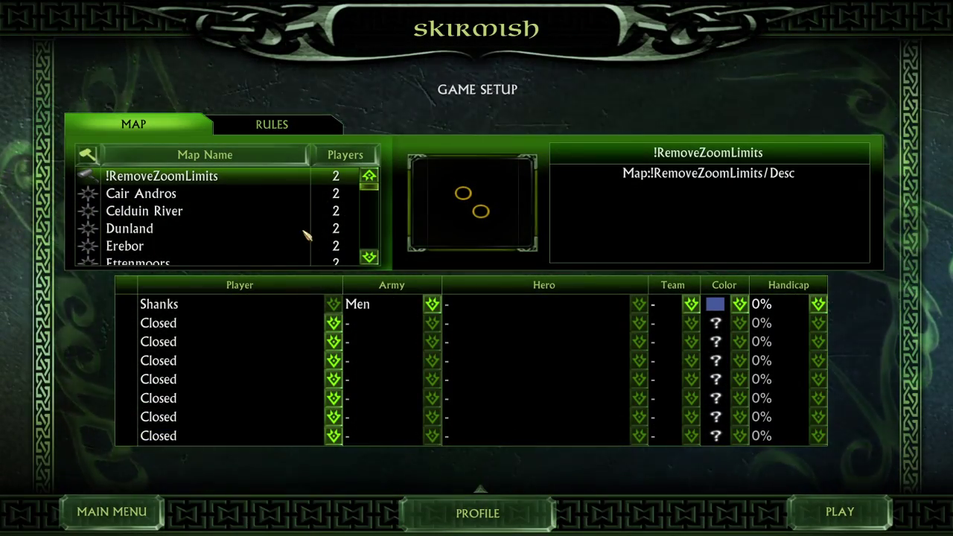
# Start a skirmish on the Fords of Isen II map and zoom the camera out to test the extended zoom.
pyautogui.scroll(-2, 248, 212)
pyautogui.click(248, 212)
pyautogui.scroll(-1, 248, 213)
pyautogui.click(183, 212)
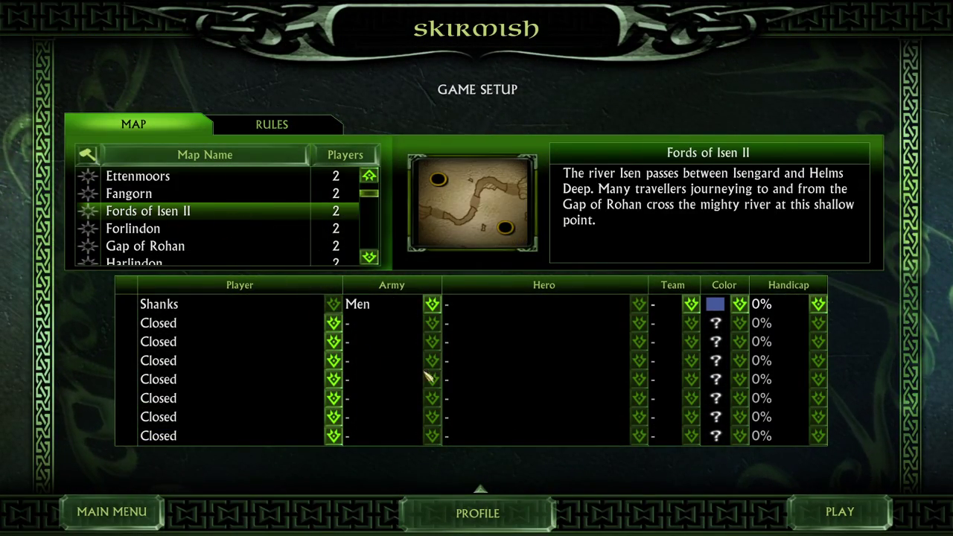
pyautogui.click(840, 514)
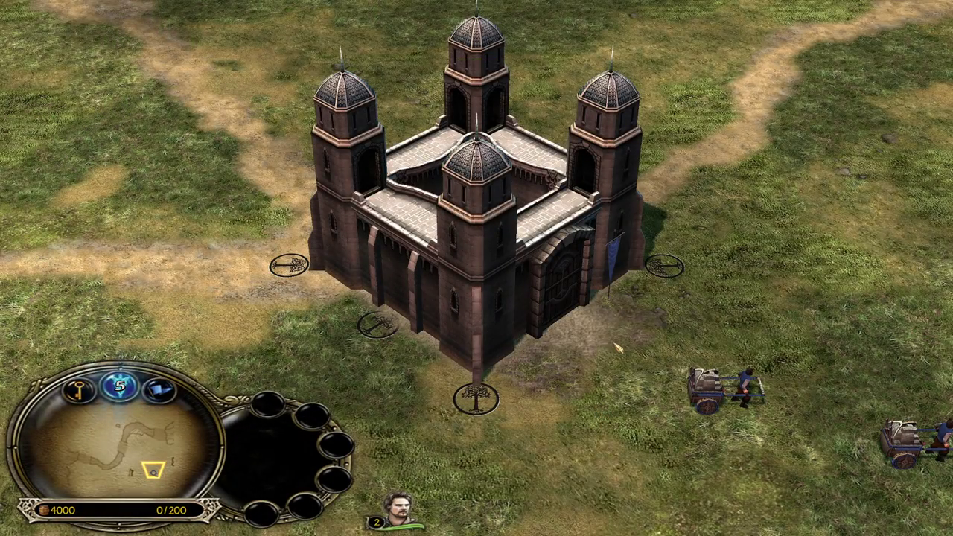
pyautogui.scroll(-10, 629, 408)
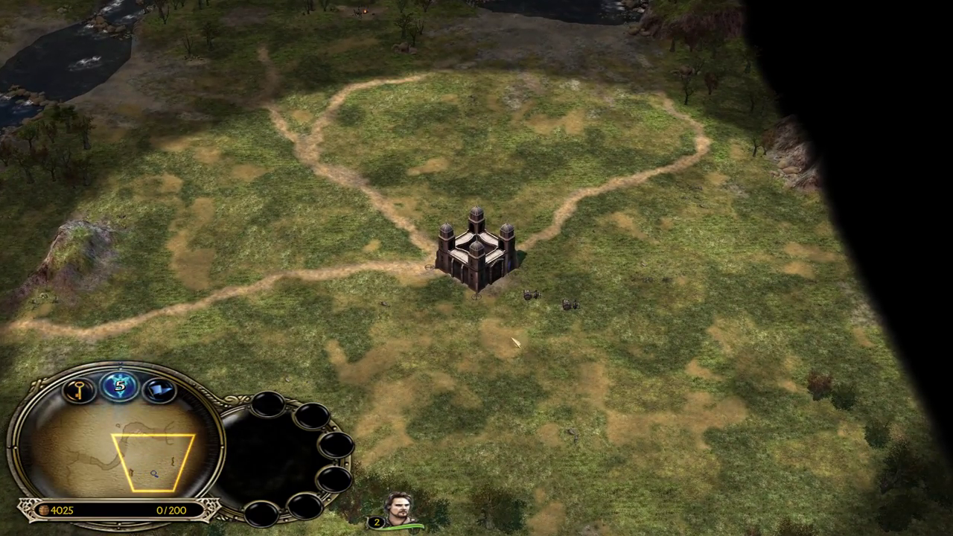
# Exit the running match, skip the score screens and return to the main menu.
pyautogui.press('Escape')
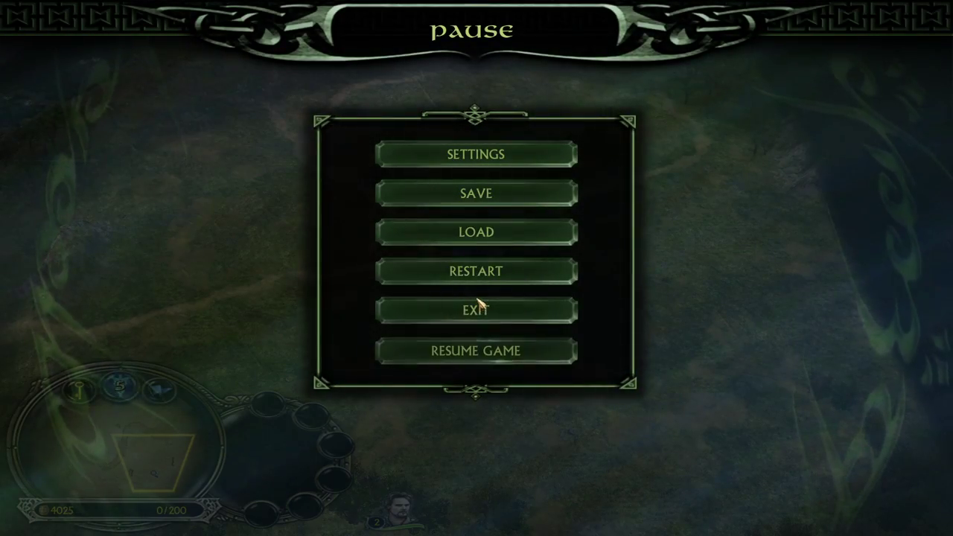
pyautogui.click(480, 311)
pyautogui.click(435, 304)
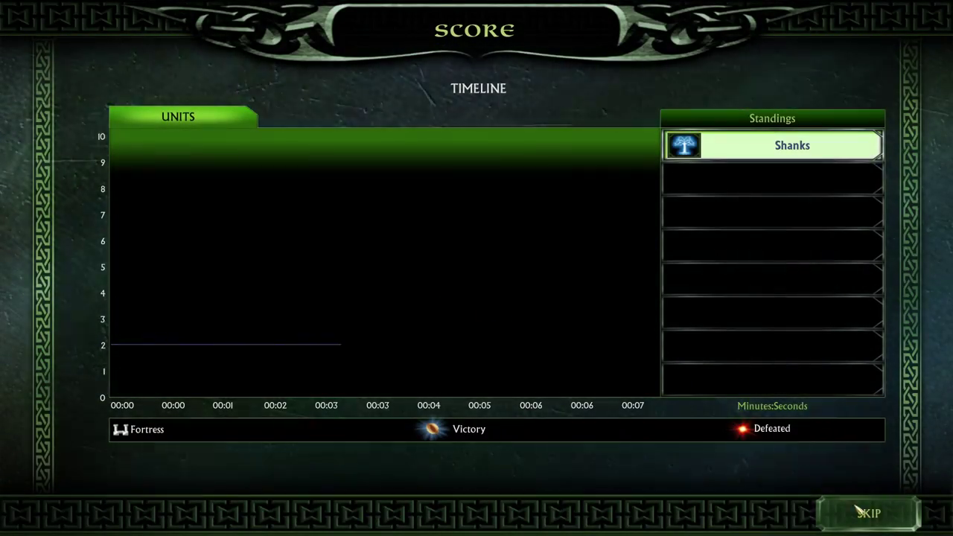
pyautogui.click(864, 513)
pyautogui.click(866, 512)
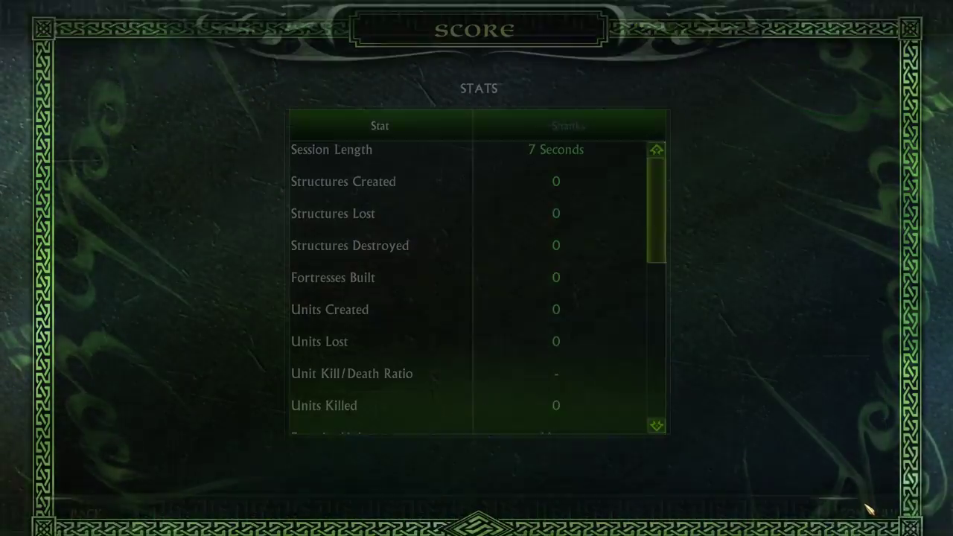
pyautogui.click(866, 512)
pyautogui.press('Escape')
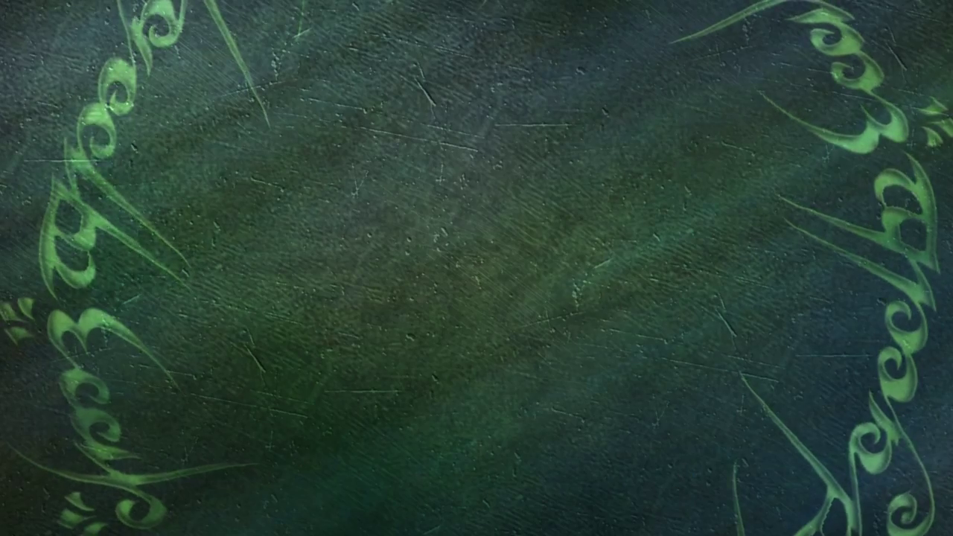
# Open the custom graphics settings, try Shader Detail at Ultra High, set it back to Low and accept the settings.
pyautogui.moveTo(614, 491)
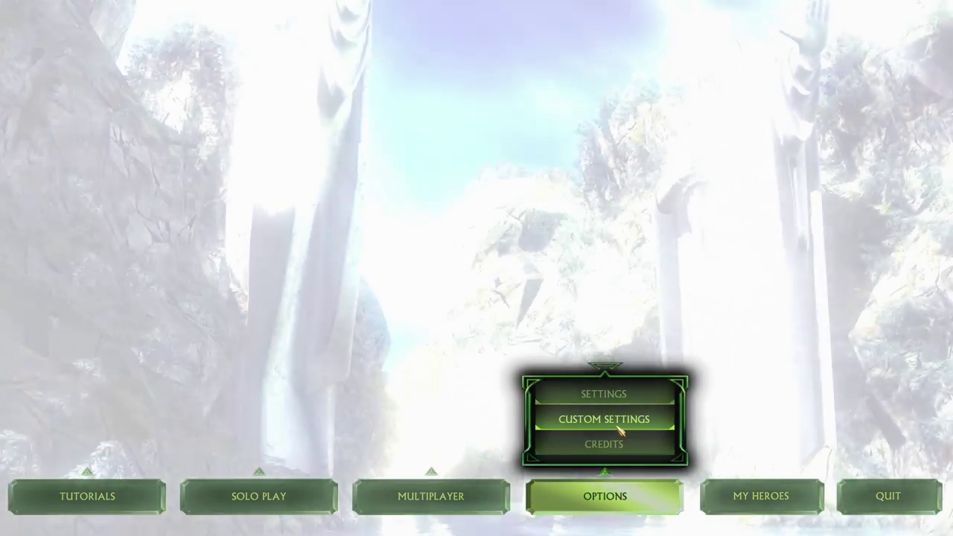
pyautogui.click(618, 427)
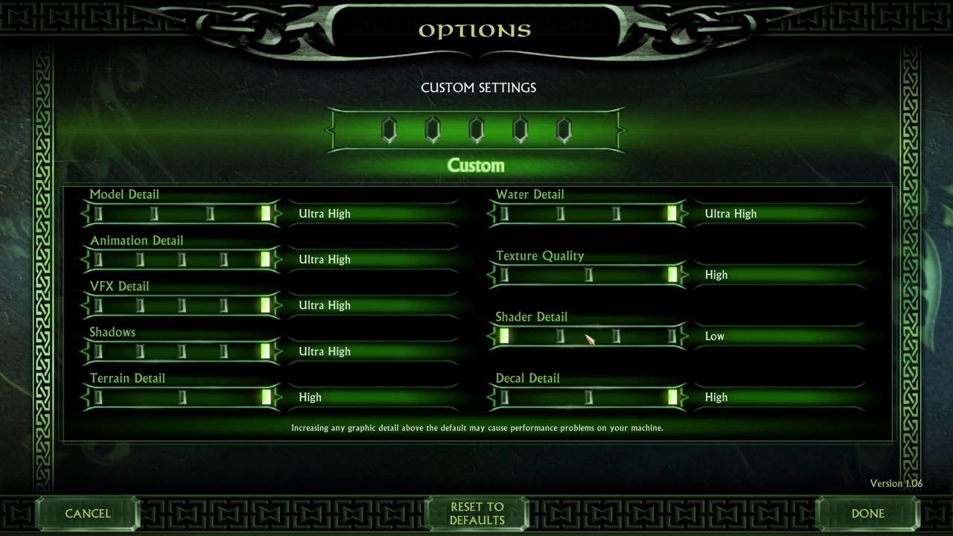
pyautogui.click(674, 336)
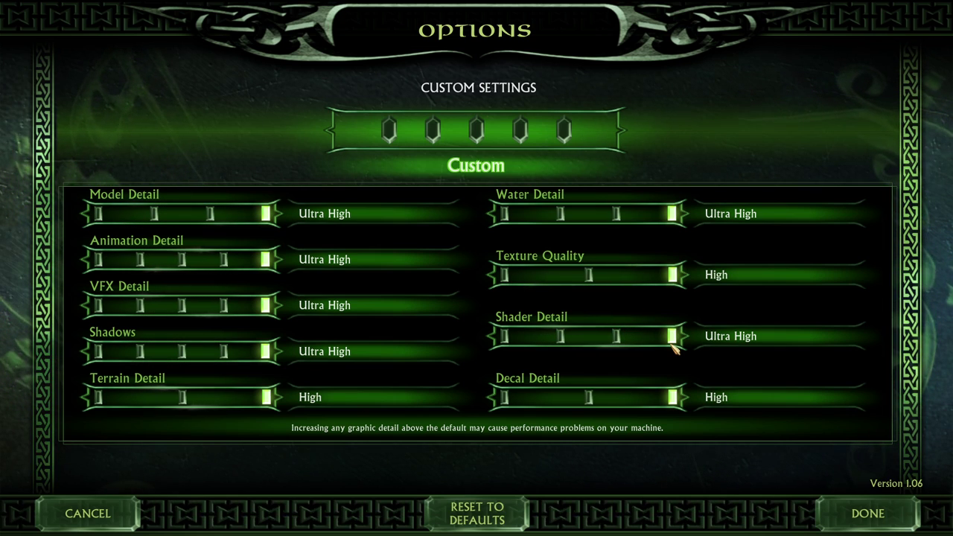
pyautogui.click(510, 337)
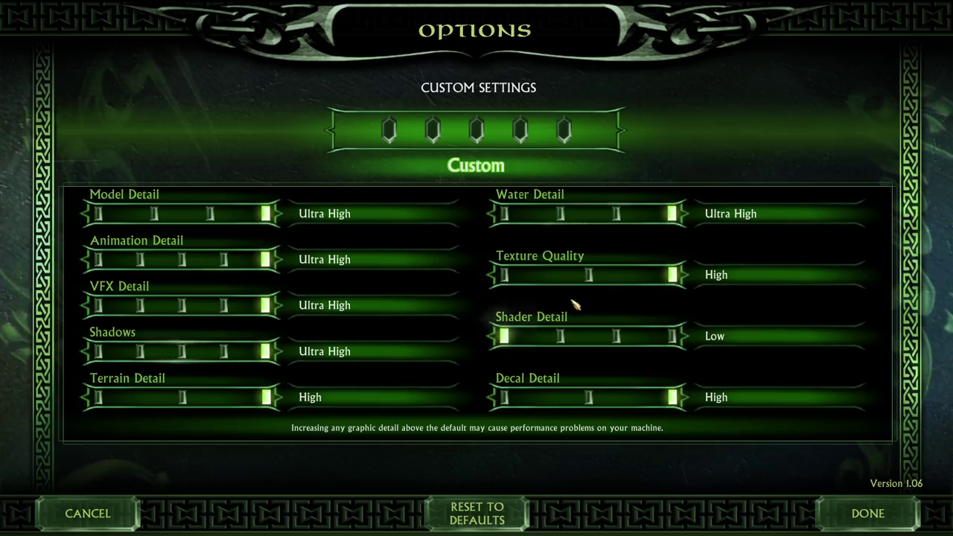
pyautogui.click(864, 512)
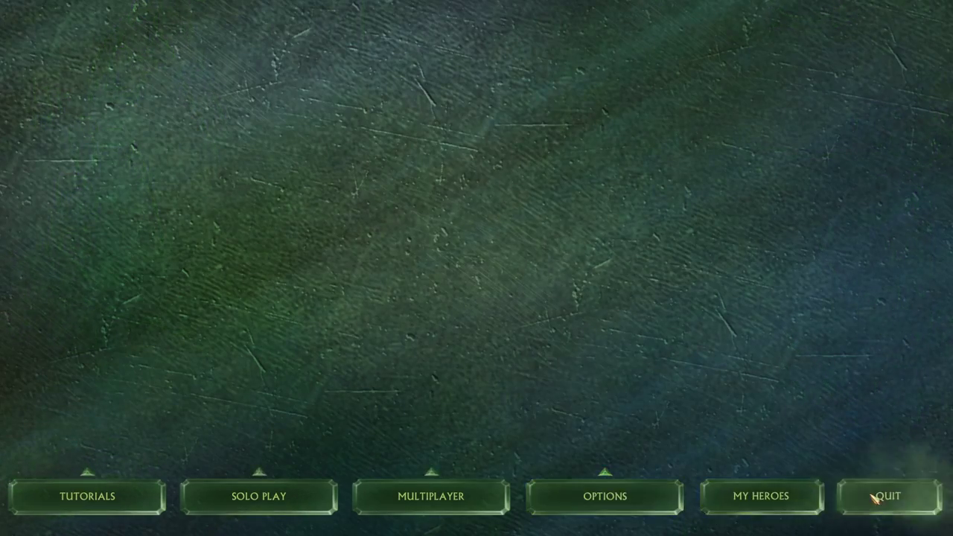
# Quit the running game and launch The Lord of the Rings, The Rise of the Witch-king, dismissing any launcher error.
pyautogui.click(873, 500)
pyautogui.press('super')
pyautogui.write('ri')
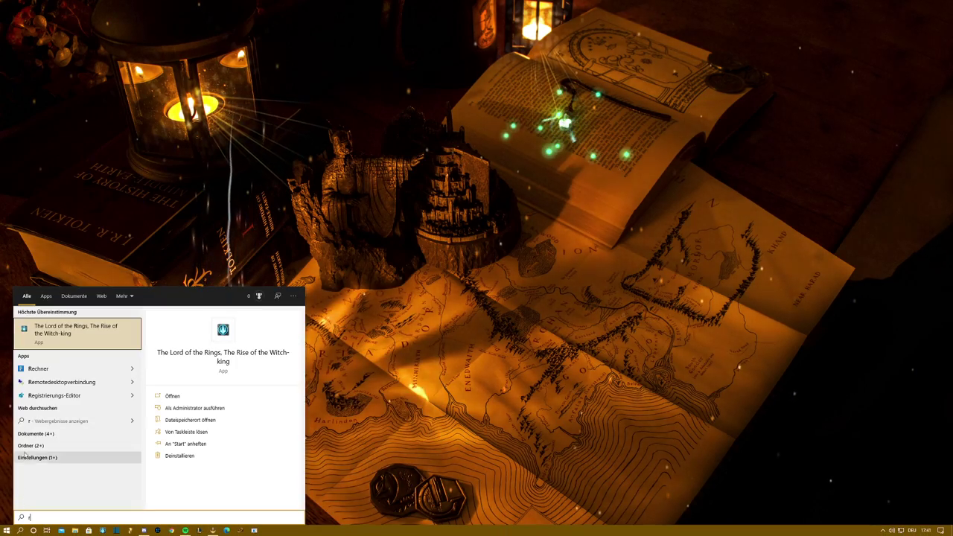
pyautogui.click(73, 335)
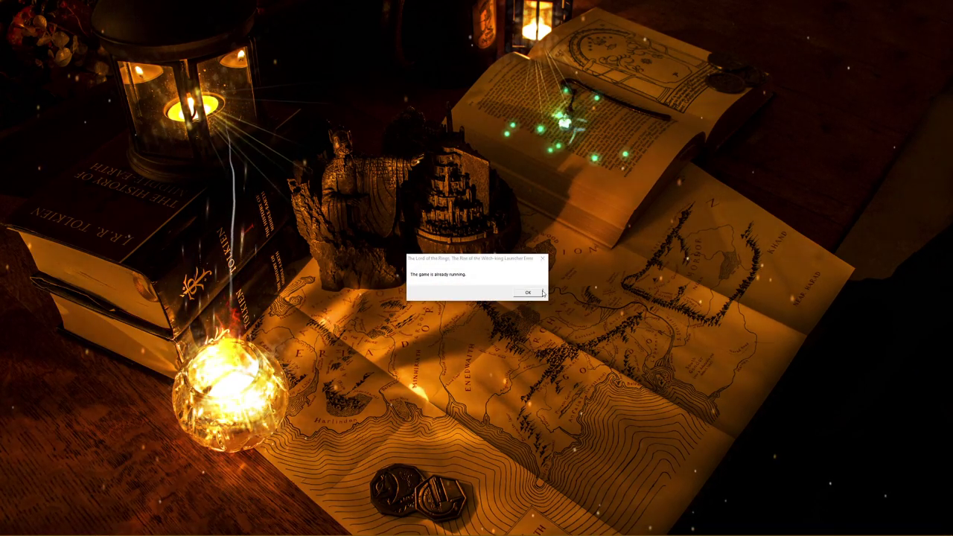
pyautogui.press('Return')
pyautogui.click(4, 532)
pyautogui.write('ri')
pyautogui.click(75, 335)
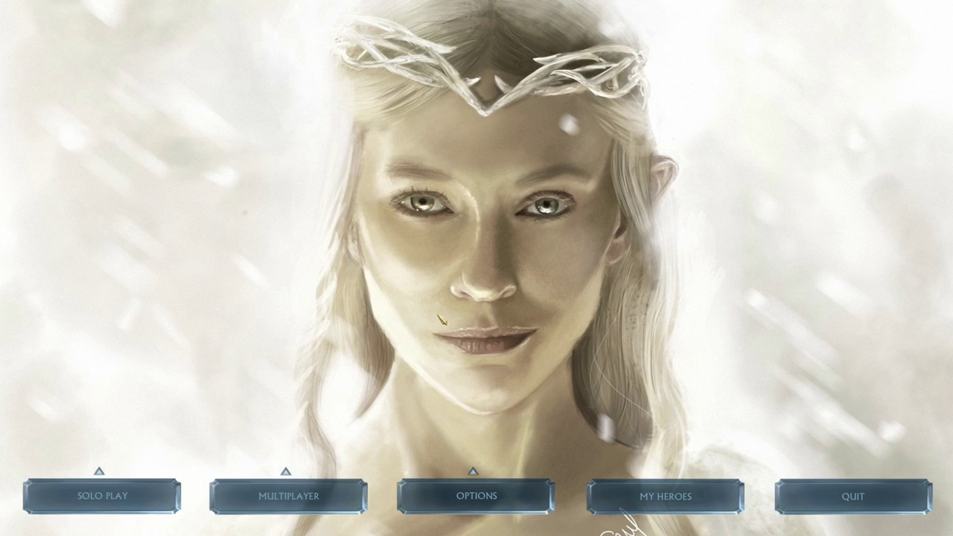
# Start a solo skirmish on the !RemoveZoomLimits map in The Rise of the Witch-king, and skip the score screens.
pyautogui.click(127, 484)
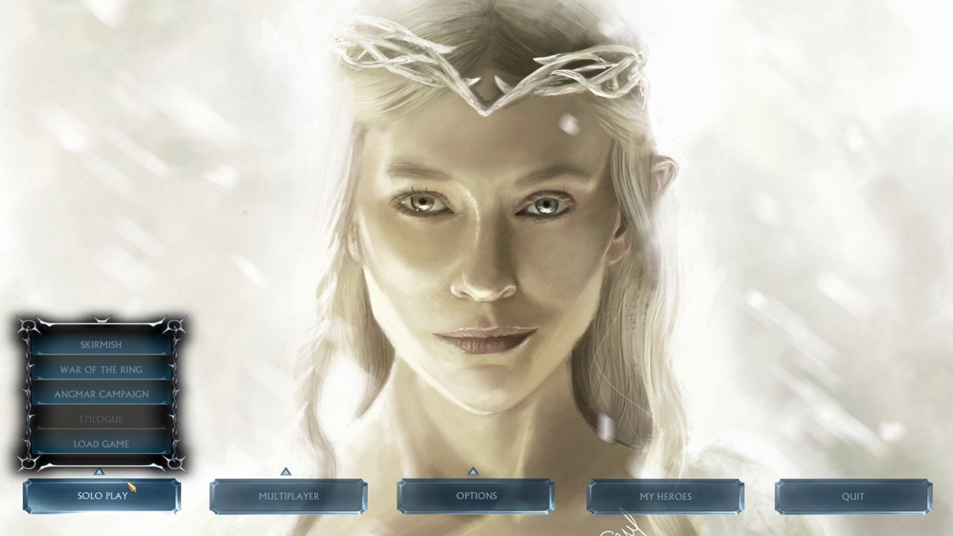
pyautogui.click(122, 348)
pyautogui.scroll(8, 246, 220)
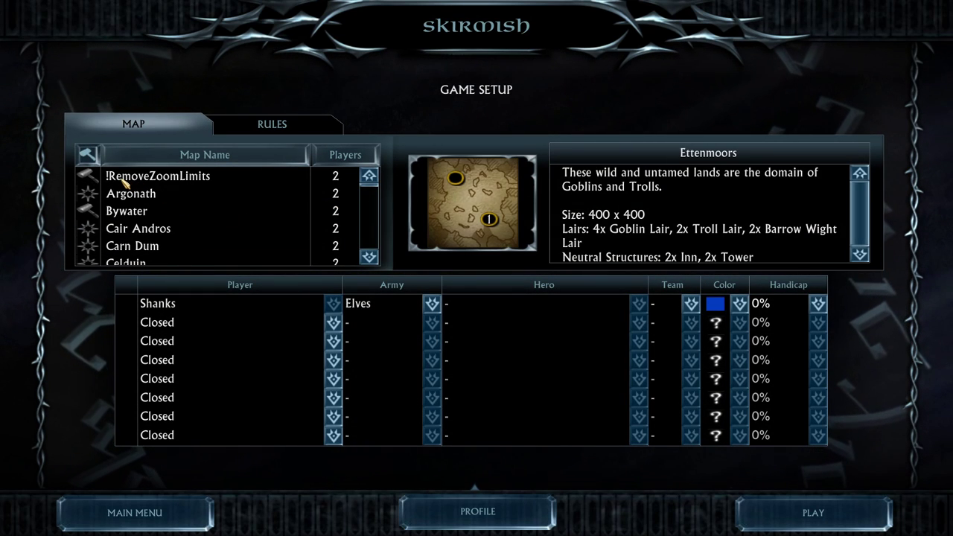
pyautogui.click(176, 182)
pyautogui.click(791, 500)
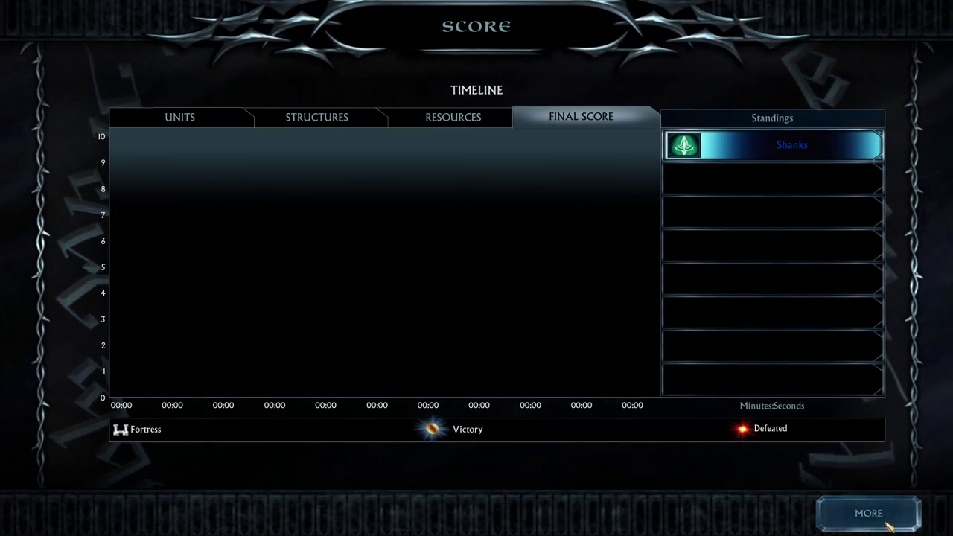
pyautogui.click(886, 521)
pyautogui.click(886, 521)
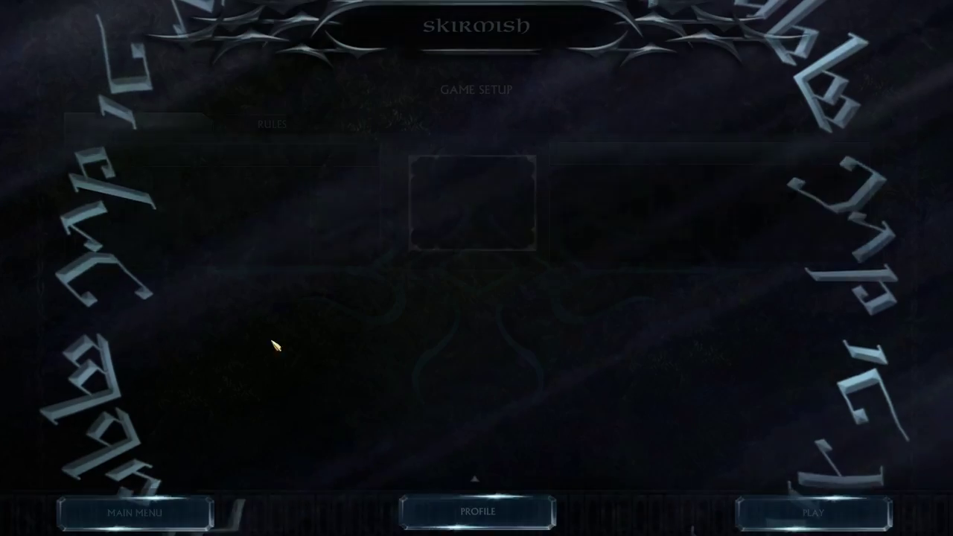
# Start a skirmish on a regular map and zoom the camera out with the game interface hidden.
pyautogui.click(236, 230)
pyautogui.click(879, 512)
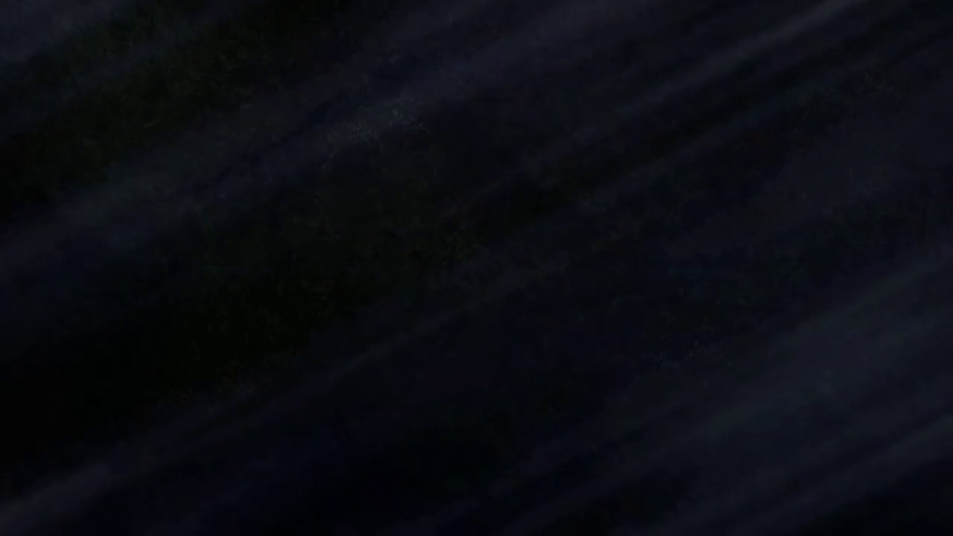
pyautogui.scroll(-3, 594, 374)
pyautogui.press('F9')
pyautogui.scroll(-5, 594, 374)
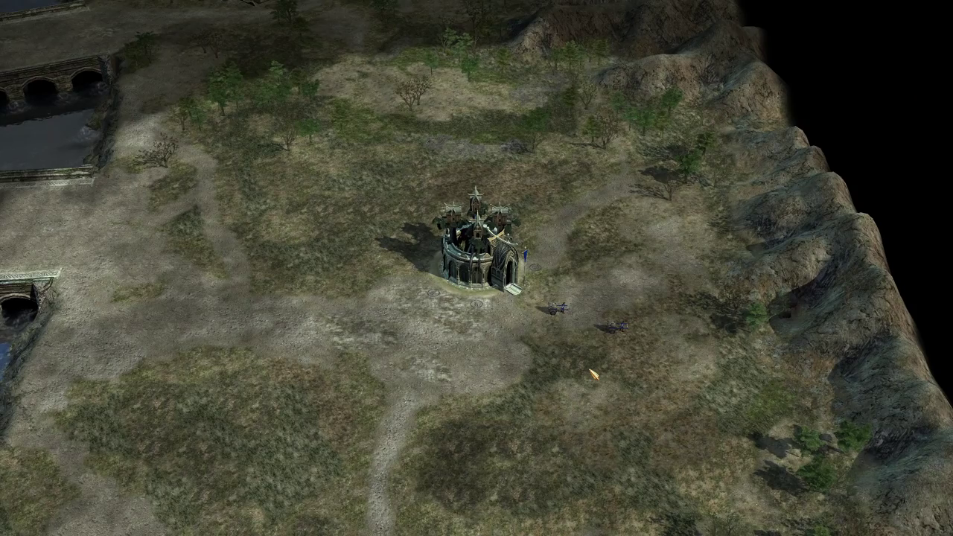
# Show the game interface again and move the zoomed-out camera sideways around the fortress.
pyautogui.press('F9')
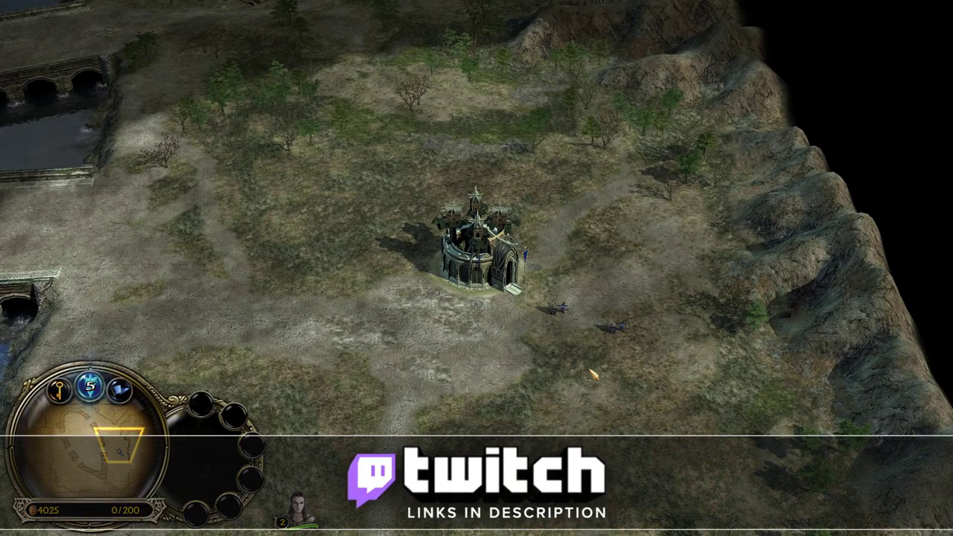
pyautogui.press('Left')
pyautogui.press('Right')
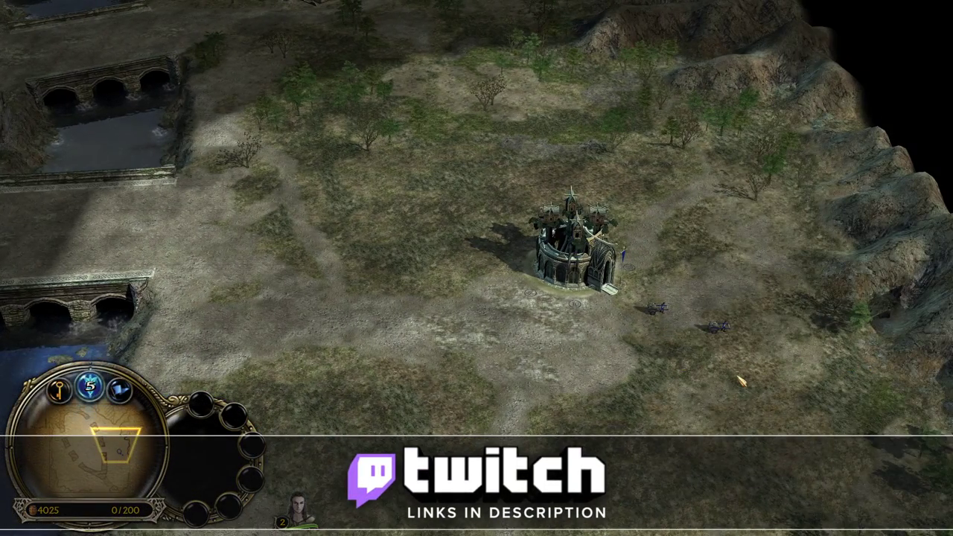